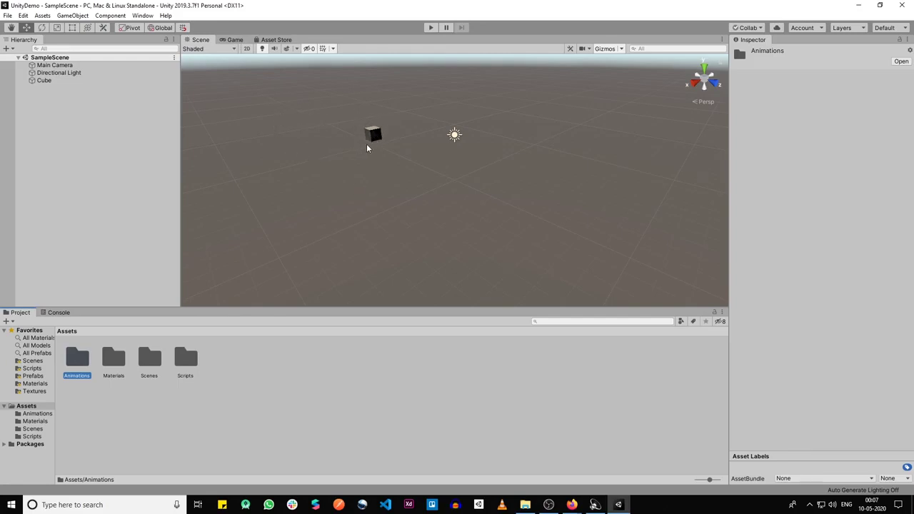
Step: Dock the Game view beside the Scene view, resize them, and narrow the Hierarchy
drag(232, 37, 666, 163)
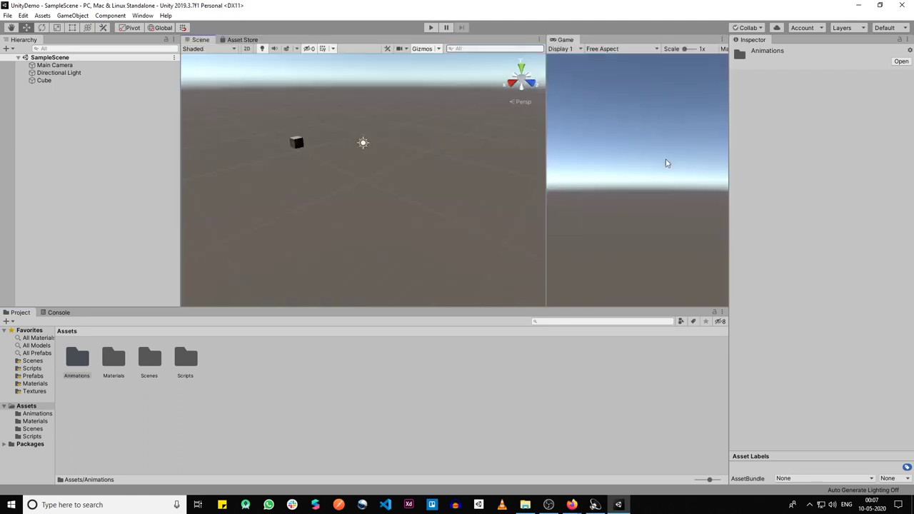
drag(546, 174, 440, 178)
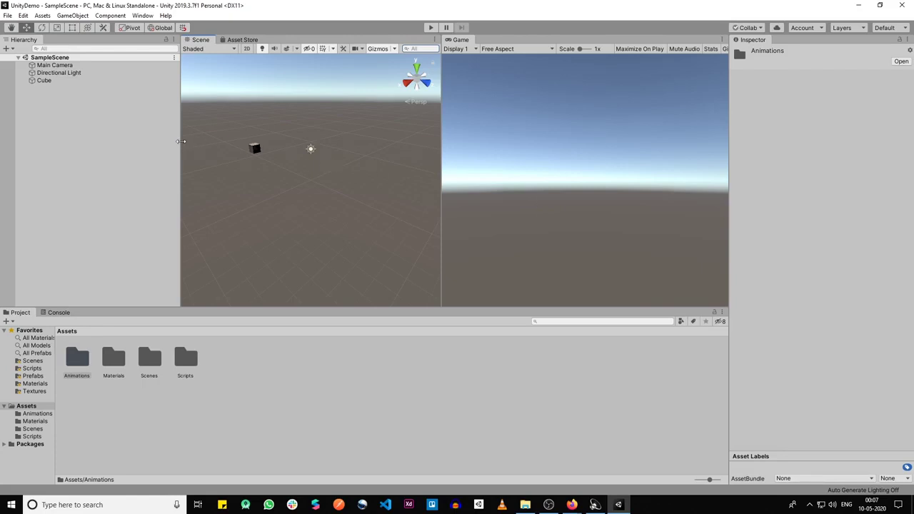
drag(180, 142, 141, 142)
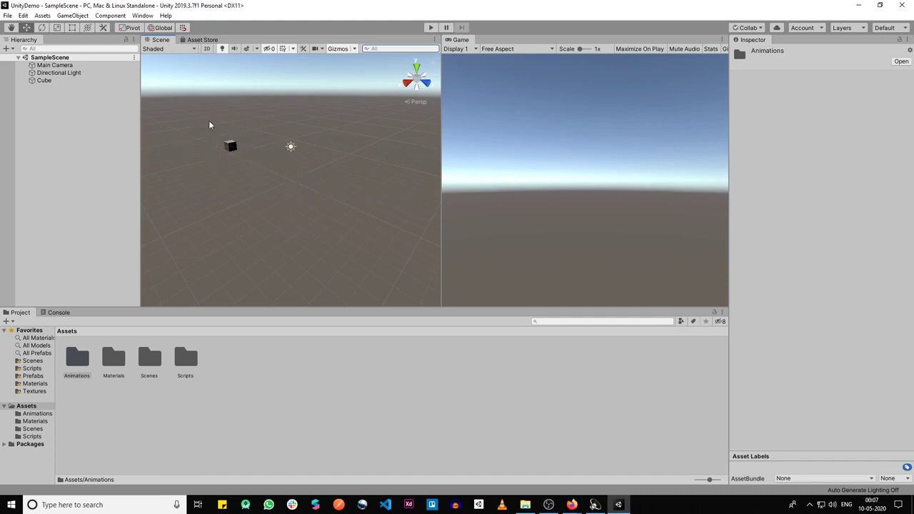
Step: Add a second 3D Cube from the Hierarchy menu and try renaming it
right_click(51, 108)
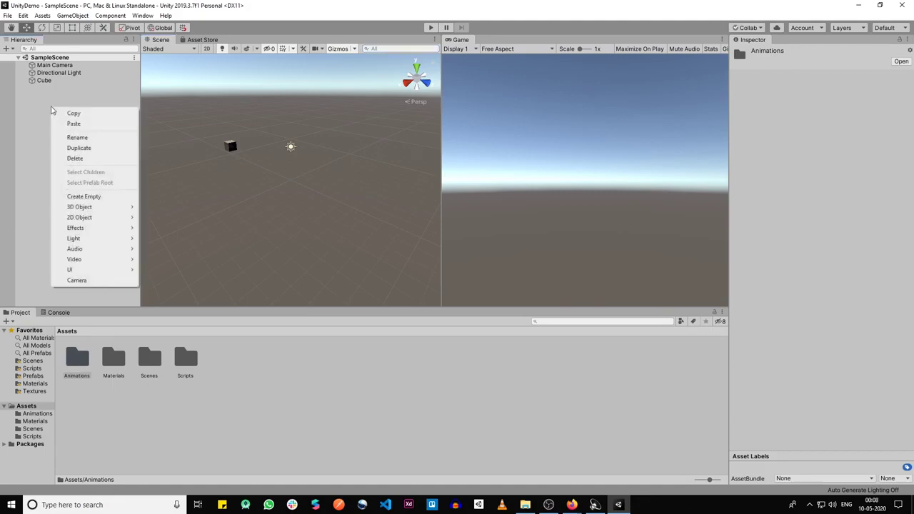
mouse_move(81, 210)
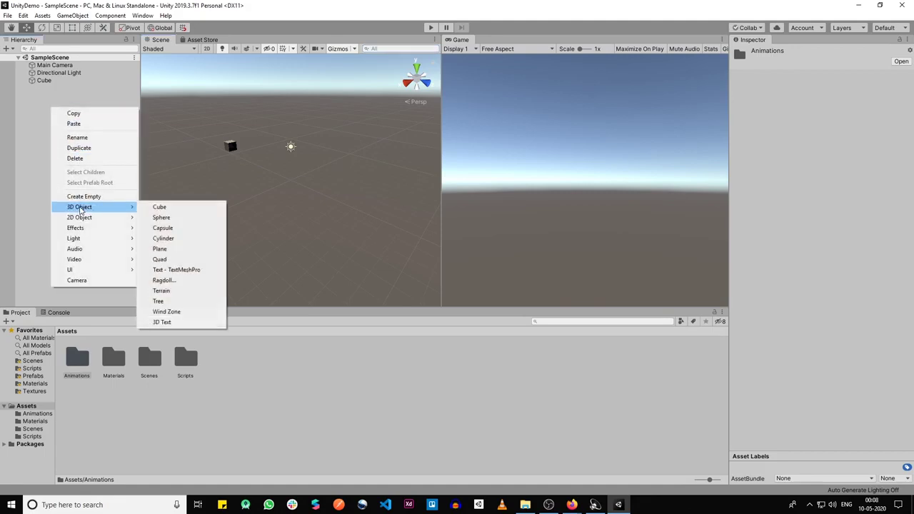
click(179, 209)
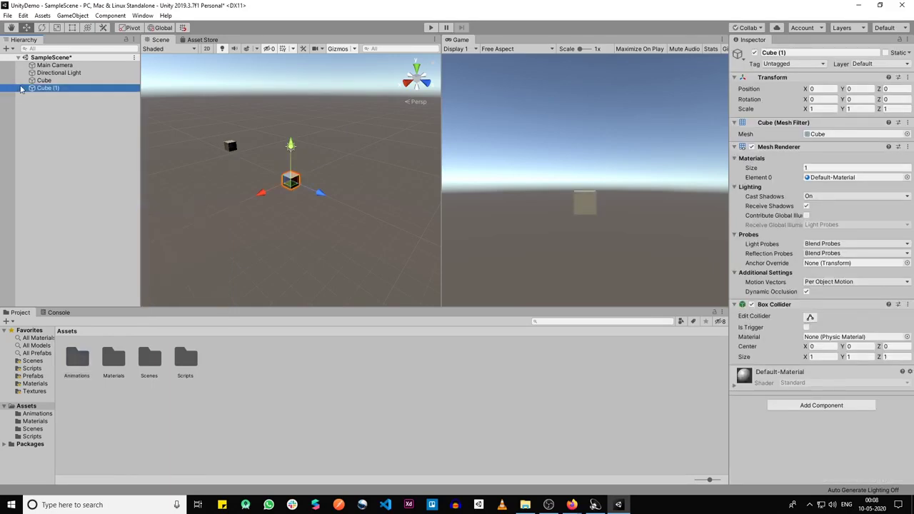
click(41, 88)
key(Return)
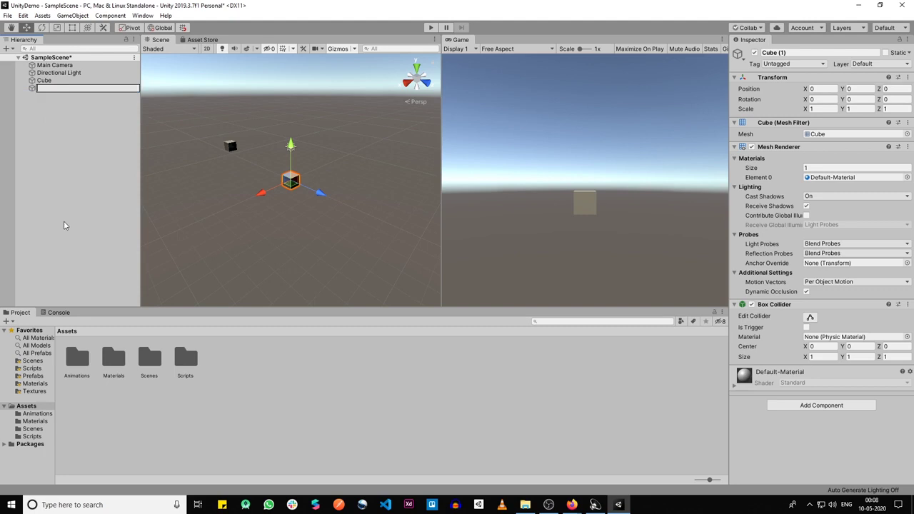
Step: Delete the new cube and frame the original Cube in the Scene view
click(36, 108)
click(45, 88)
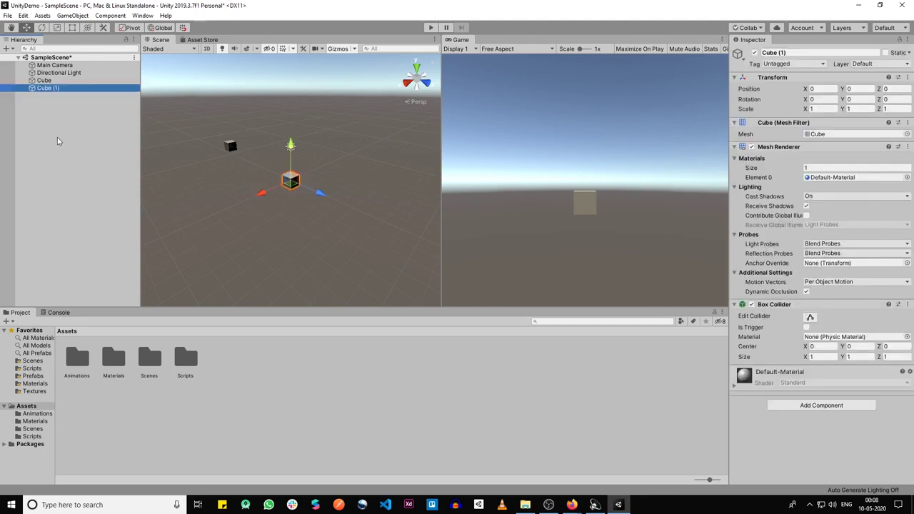
key(Delete)
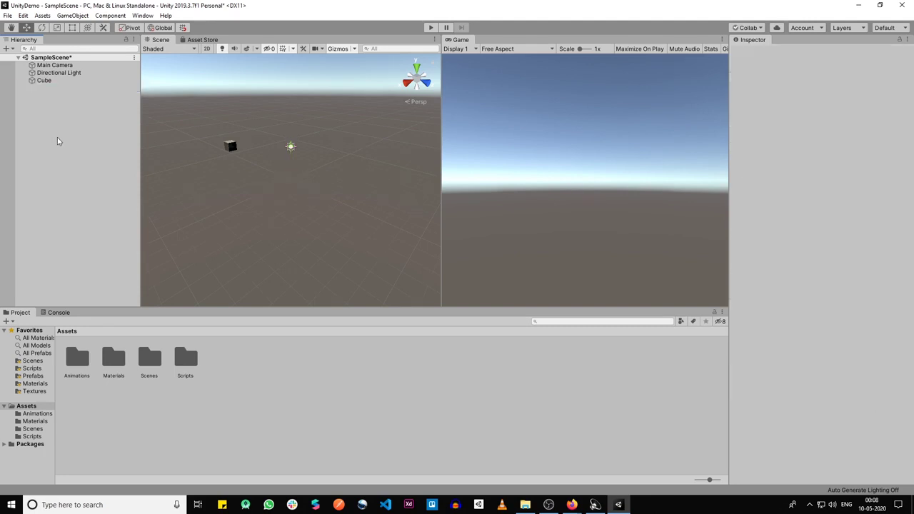
click(234, 147)
key(f)
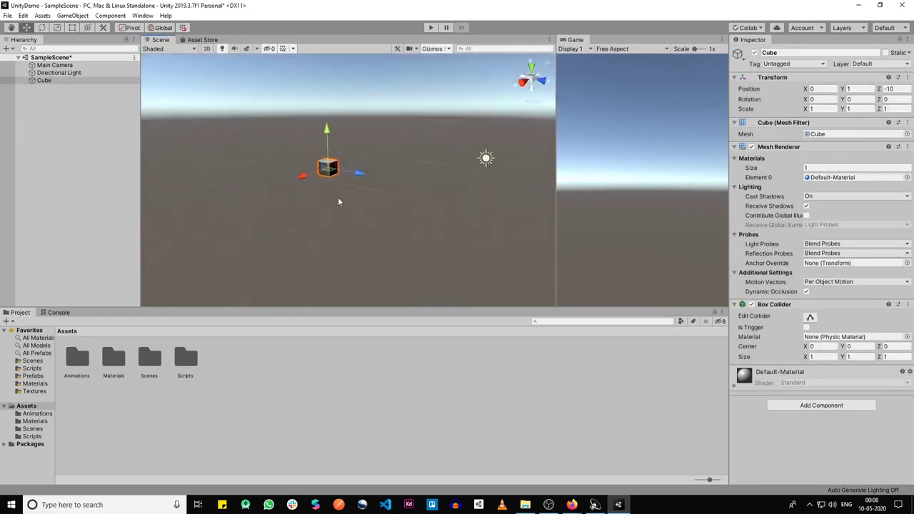
Step: Orbit the Scene view around the cube so the horizon sits higher
alt+drag(338, 197, 304, 211)
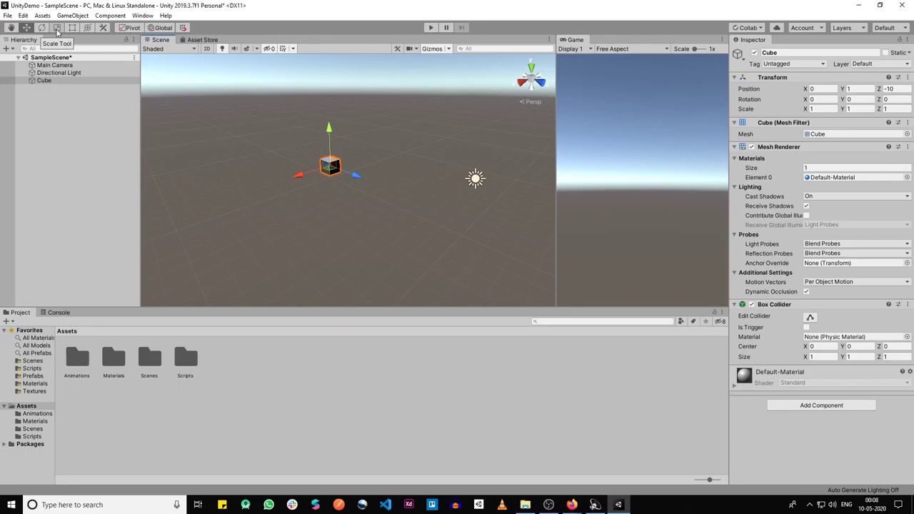
Step: Cycle through the Hand, Move, Rotate and Scale tools twice, ending on Hand
click(12, 27)
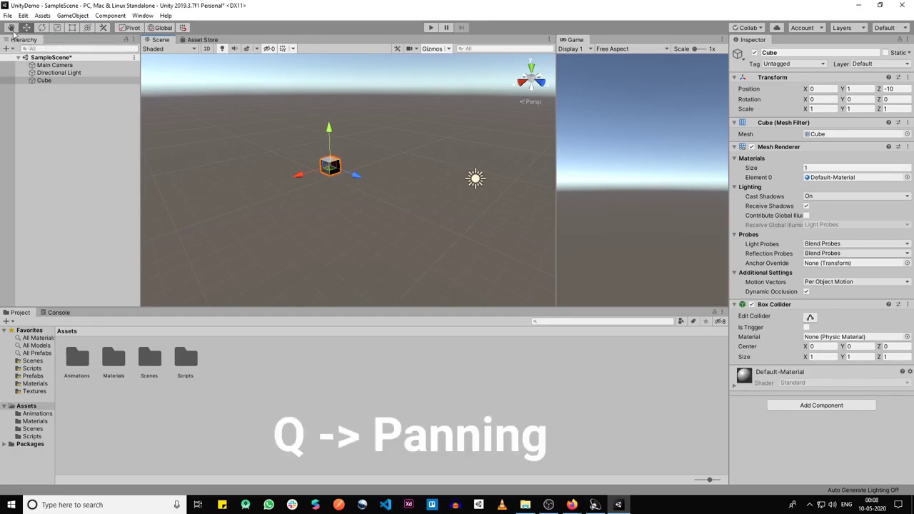
click(11, 29)
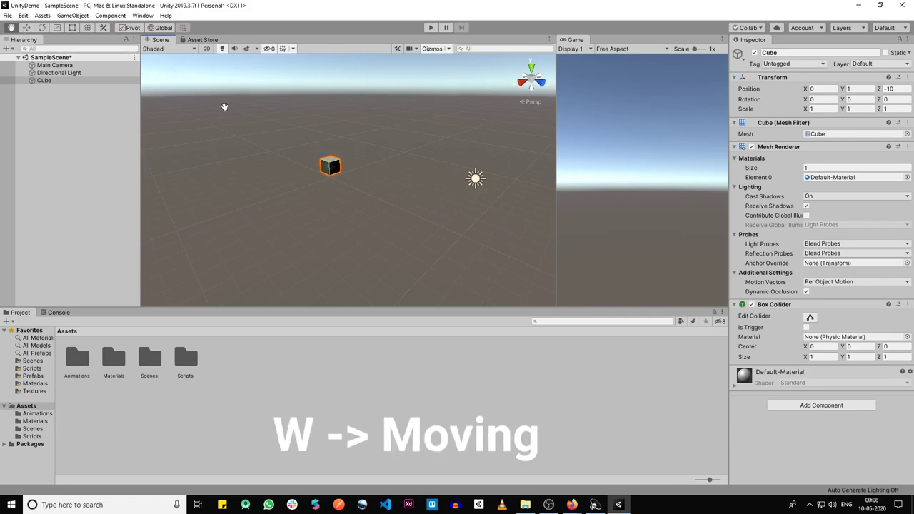
key(w)
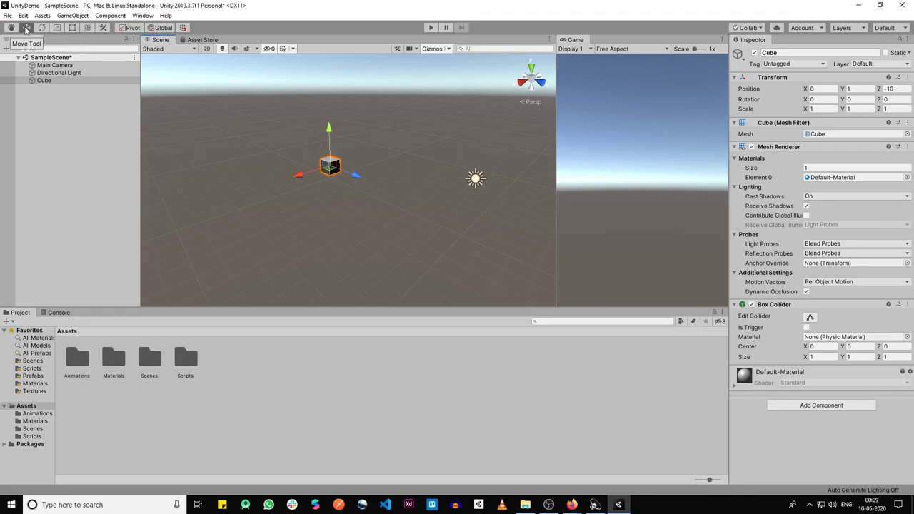
key(e)
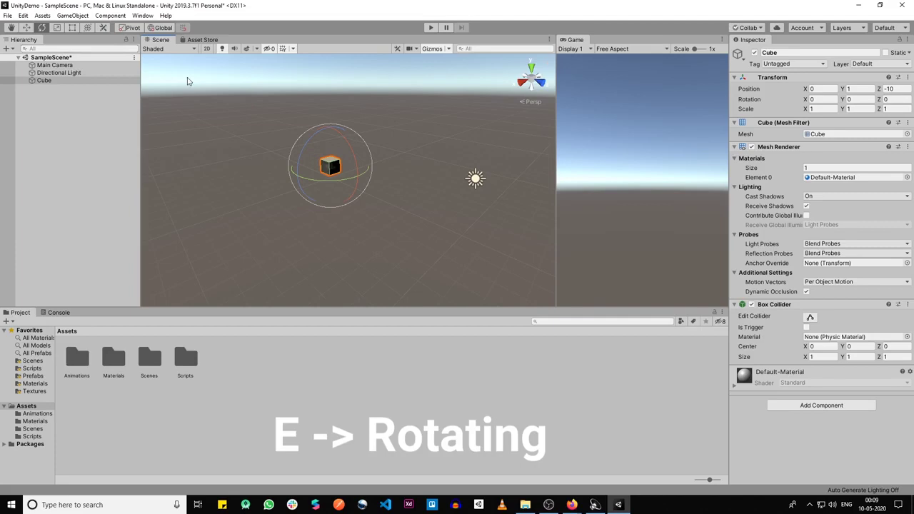
key(r)
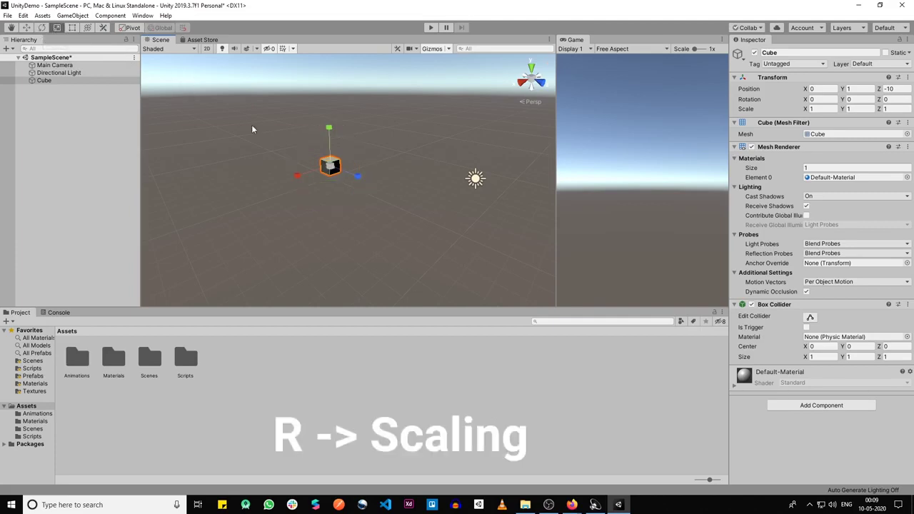
key(q)
key(w)
key(e)
key(r)
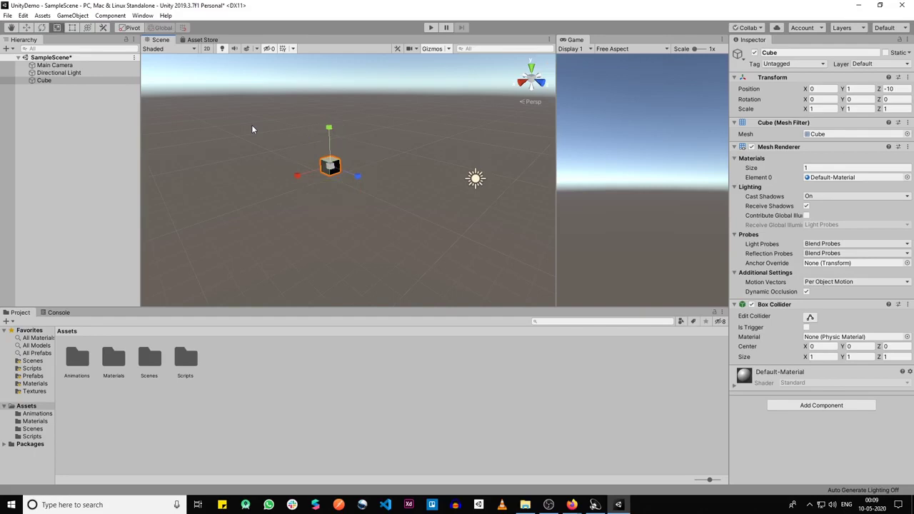
key(q)
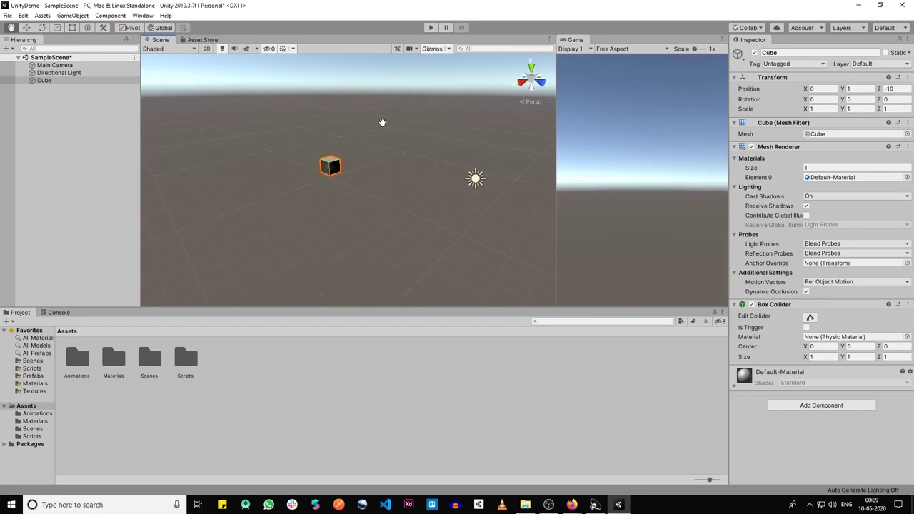
Step: Pan the Scene view around and back until the cube and light are recentred
drag(382, 123, 253, 130)
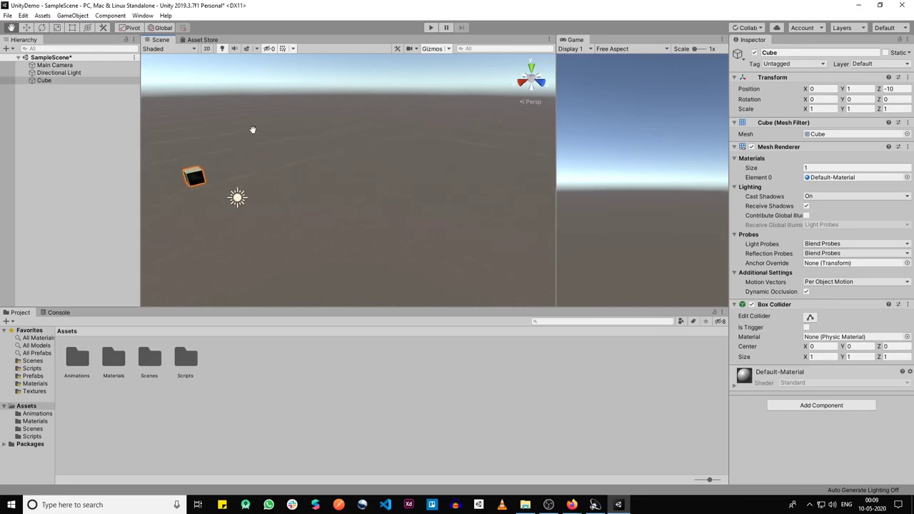
drag(437, 128, 426, 150)
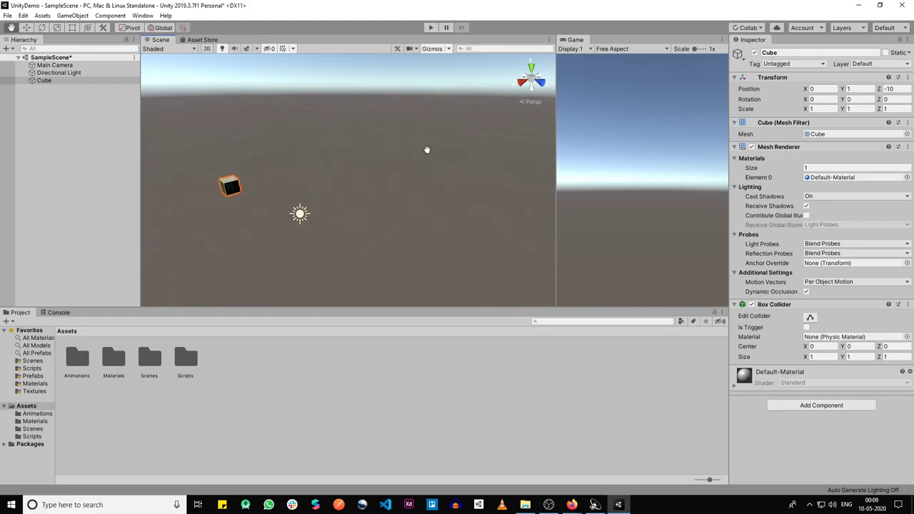
drag(180, 128, 363, 128)
drag(448, 134, 276, 131)
drag(473, 127, 281, 137)
drag(197, 164, 364, 167)
drag(257, 161, 374, 159)
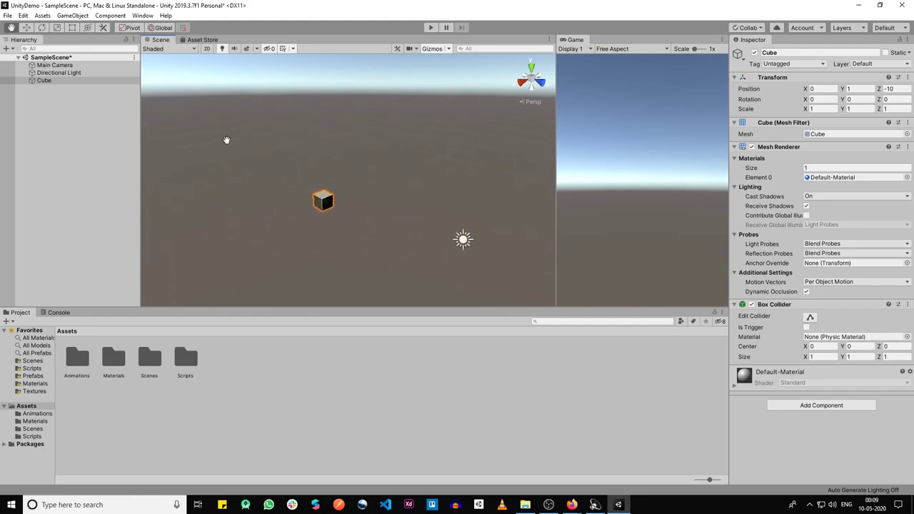
drag(227, 140, 400, 143)
drag(450, 179, 201, 140)
drag(247, 165, 306, 202)
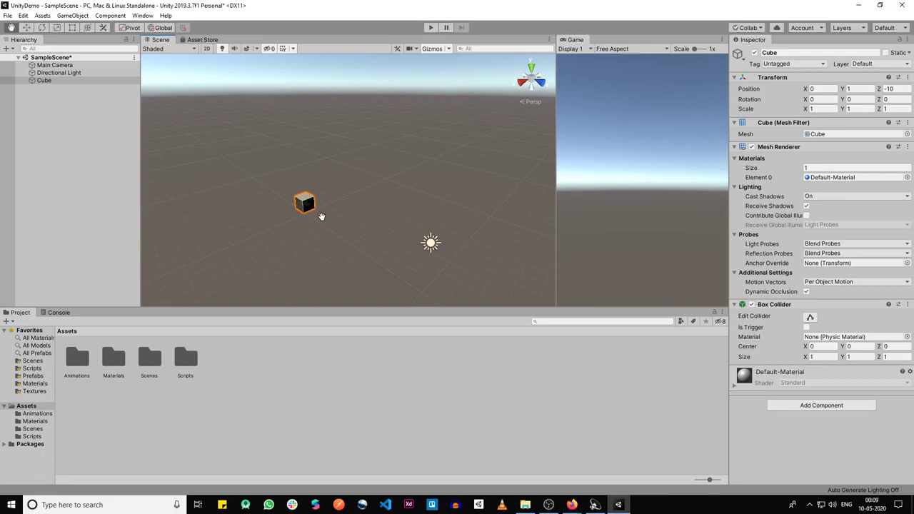
drag(321, 214, 366, 180)
Step: Move the Cube with its X and Z arrows to X 1.12, Z -10.9
key(w)
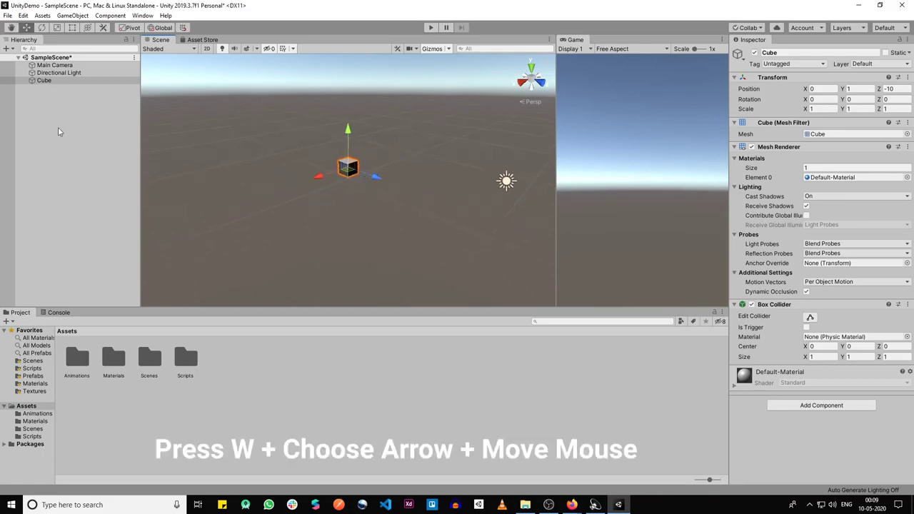
click(42, 81)
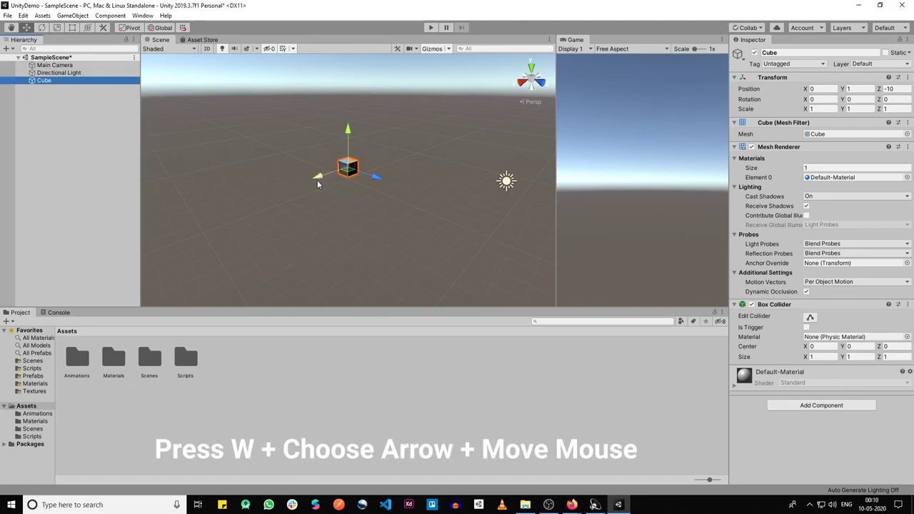
drag(320, 180, 424, 243)
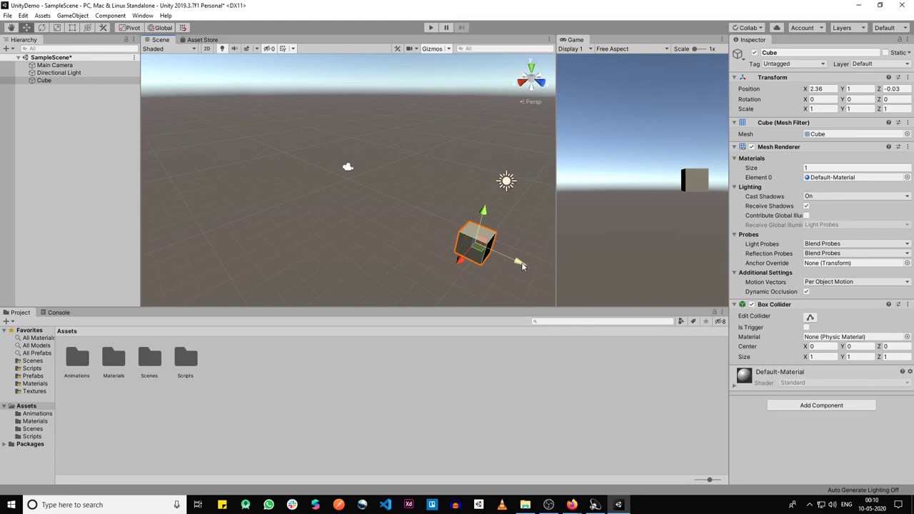
drag(522, 267, 312, 186)
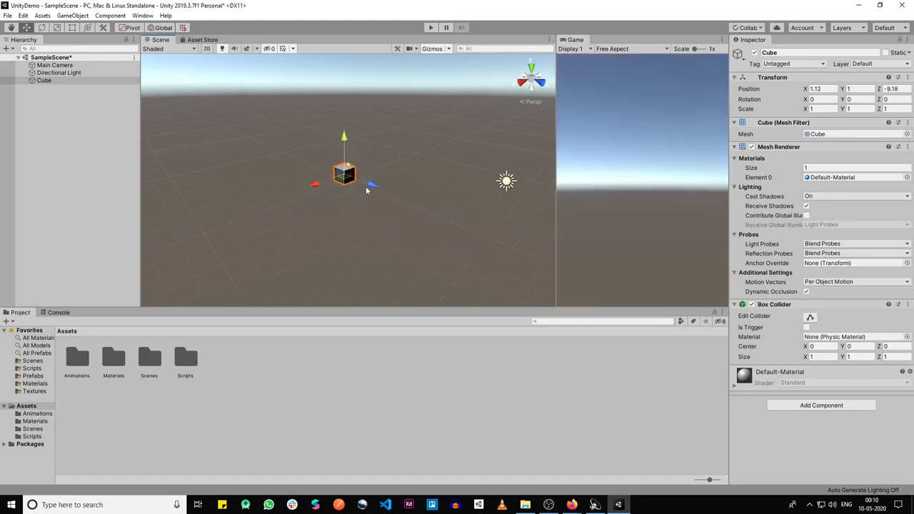
drag(377, 187, 455, 234)
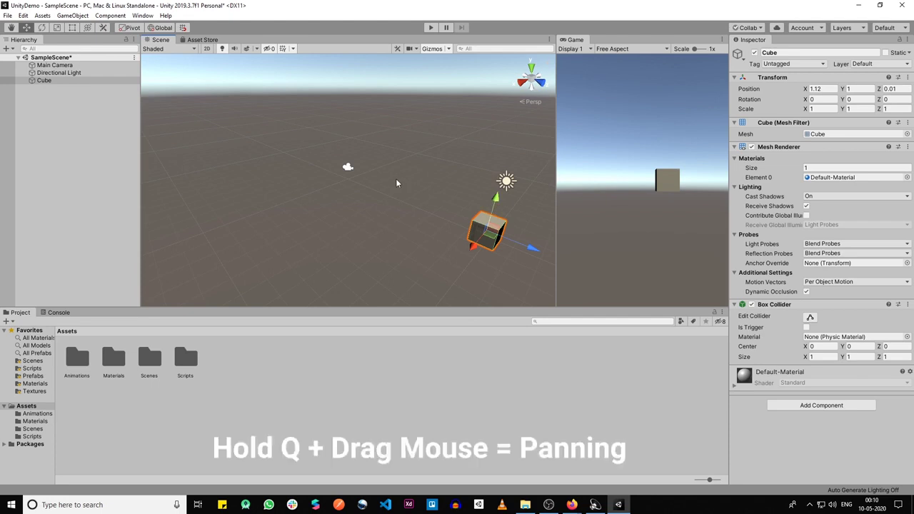
Step: Pan the view to bring the cube near centre, then return to the Move tool
key(q)
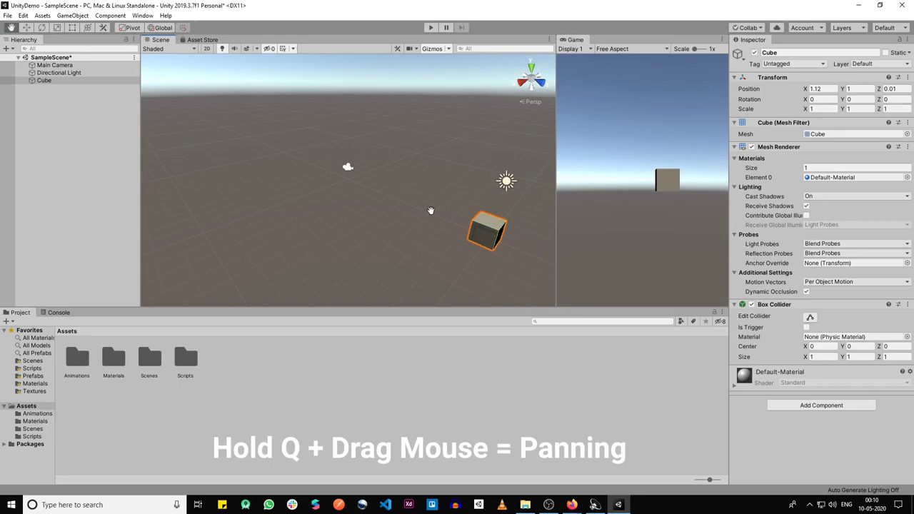
drag(428, 208, 310, 163)
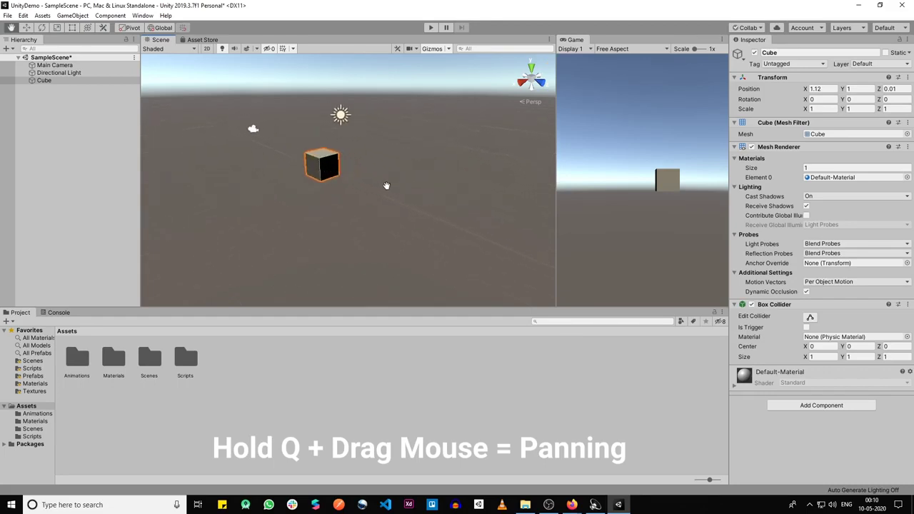
key(w)
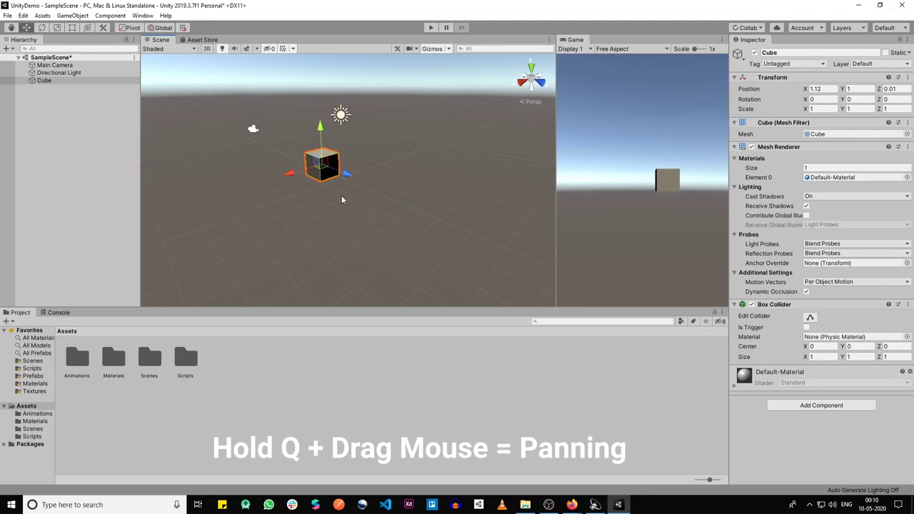
Step: Rotate the cube to X -53.152, Y 15.425, Z 0 using the rotation rings
key(e)
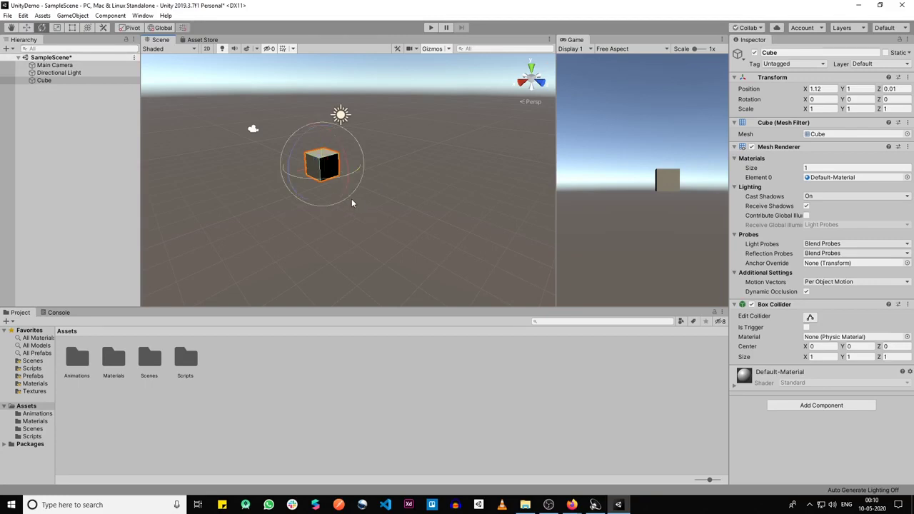
drag(346, 187, 331, 120)
drag(350, 160, 369, 163)
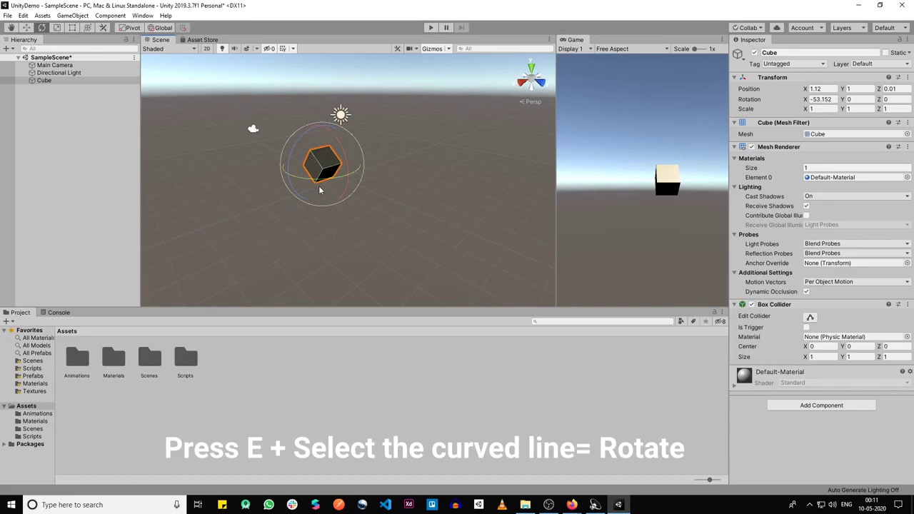
drag(325, 183, 425, 191)
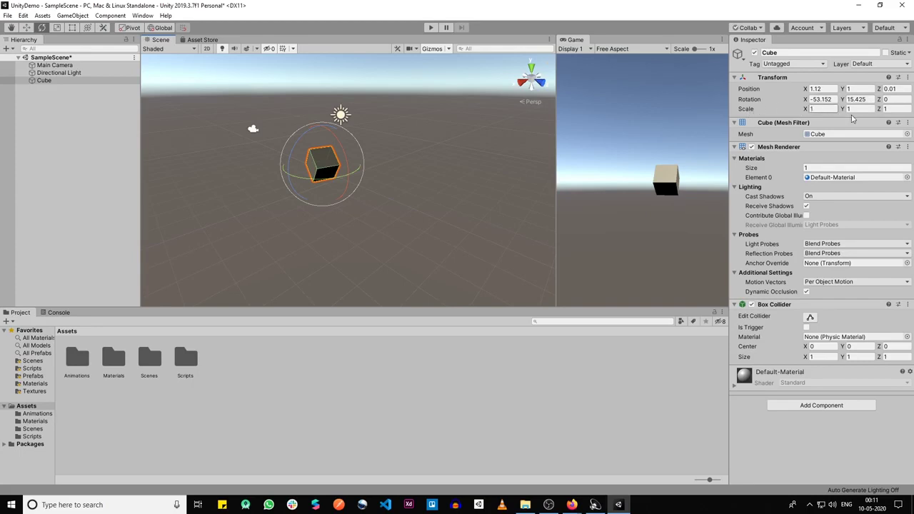
Step: Set the cube's Scale X to 2 and Y to 3.25 in the Inspector
click(813, 109)
text(2)
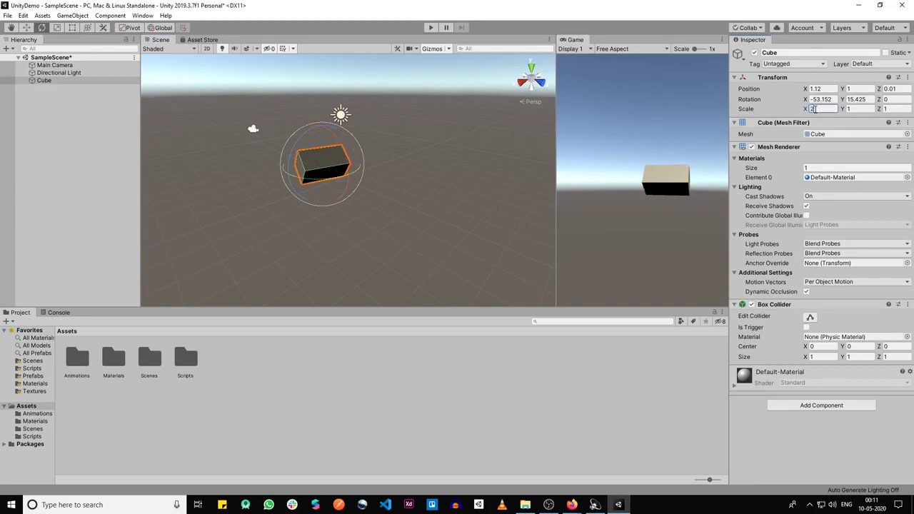
key(Tab)
text(2)
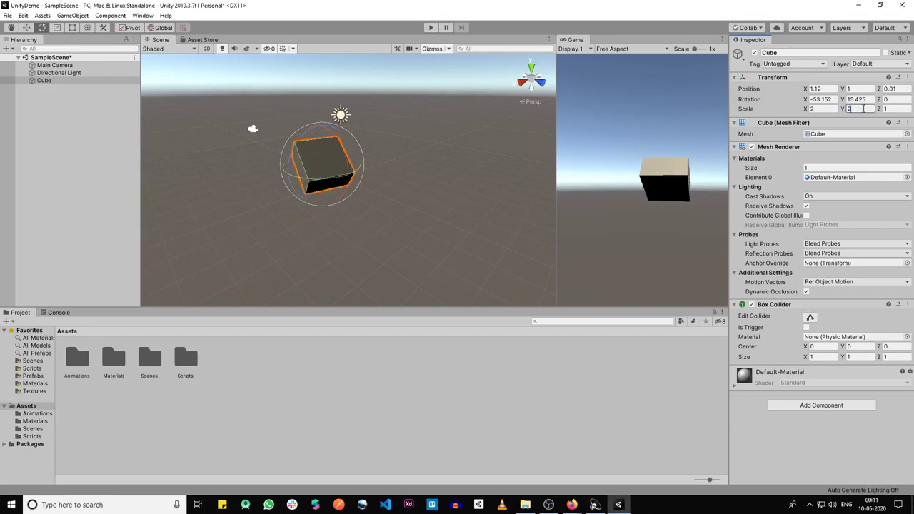
key(BackSpace)
text(3.25)
key(Return)
Step: Slide the cube to Z -1.28 and tilt it to rotation X -60.552, Y 18.62, Z -3.794
key(q)
mouse_move(401, 174)
mouse_down()
mouse_move(433, 180)
mouse_move(389, 177)
mouse_up()
key(w)
mouse_move(465, 184)
mouse_down()
mouse_move(427, 166)
mouse_move(454, 182)
mouse_up()
key(e)
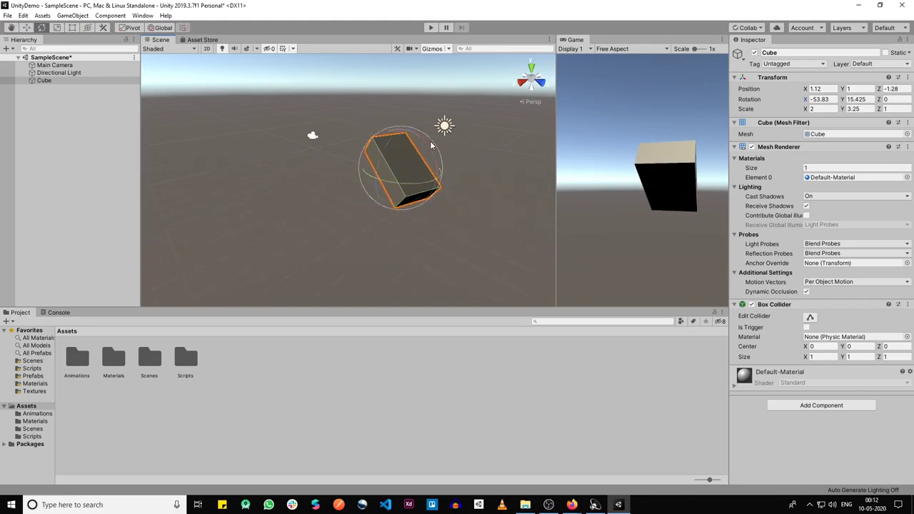
drag(431, 146, 392, 173)
key(r)
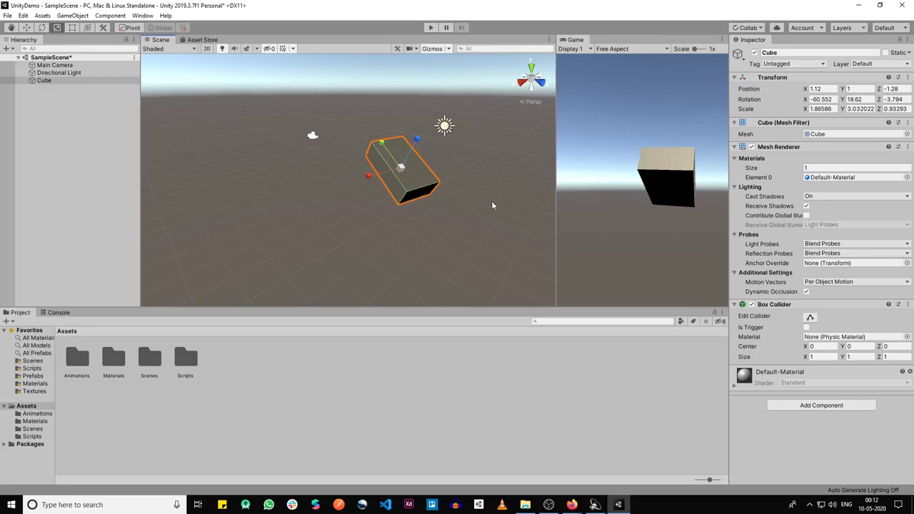
Step: Reset the cube's Transform to position 0, rotation 0 and scale 1
right_click(771, 78)
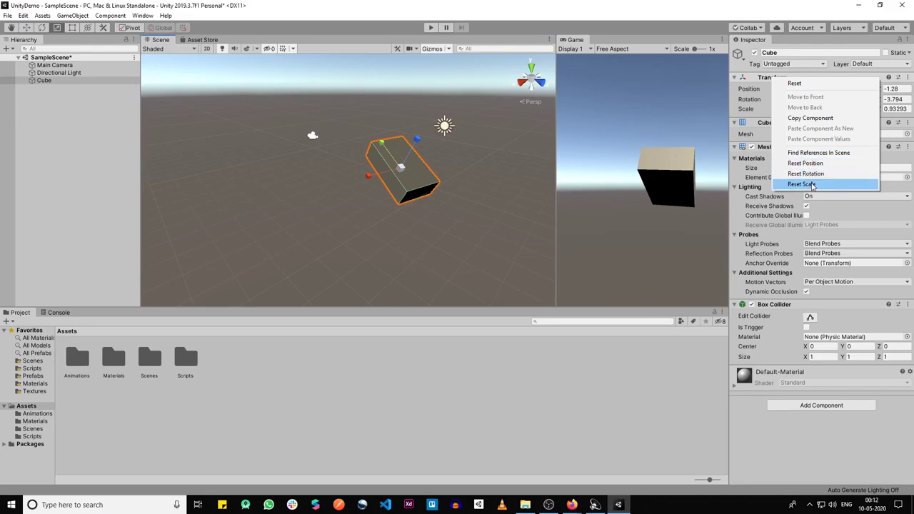
click(805, 84)
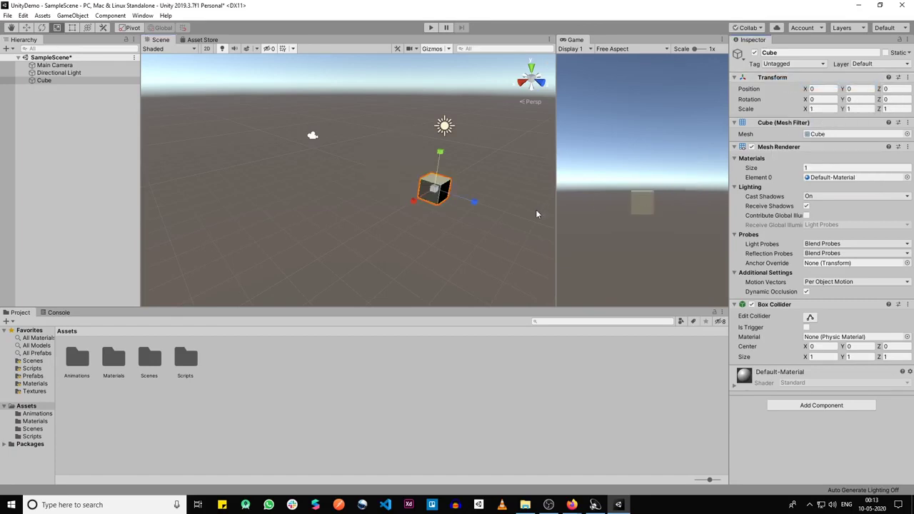
Step: Orbit the Scene view around the cube until it is seen head-on from the front at ground level
alt+drag(501, 200, 406, 175)
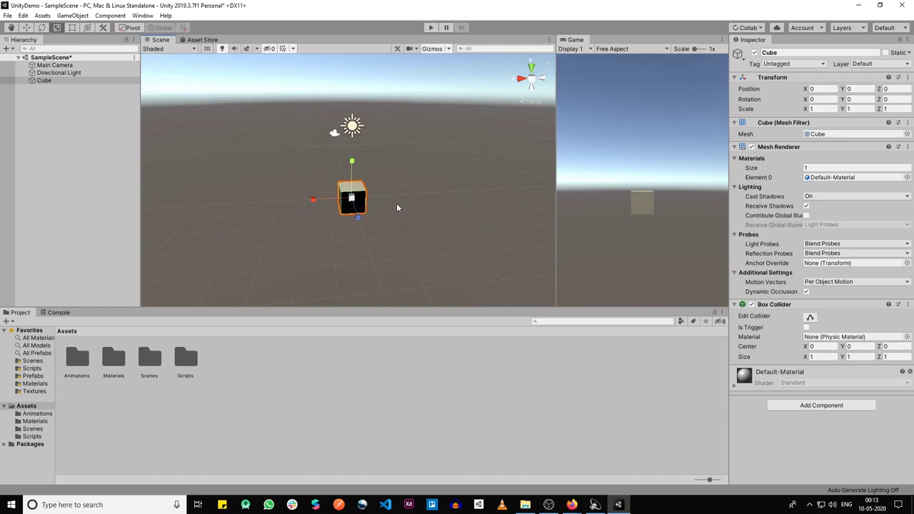
alt+drag(297, 159, 449, 174)
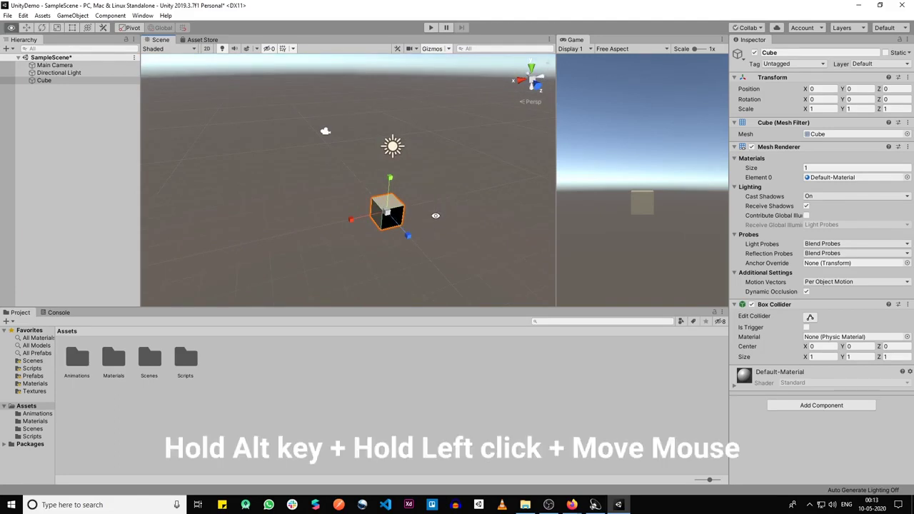
key(alt)
alt+drag(447, 200, 404, 215)
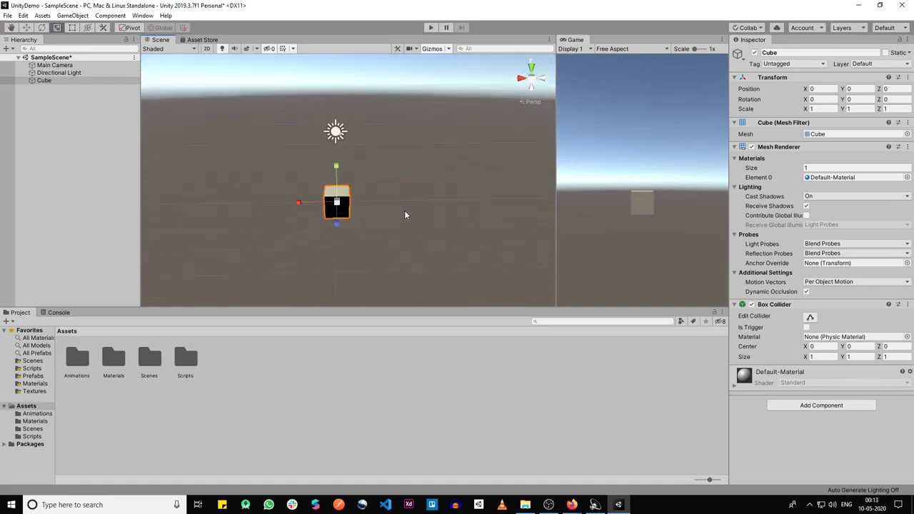
Step: Move the cube back along its Z axis to position X 0, Y 0, Z -12.27
key(w)
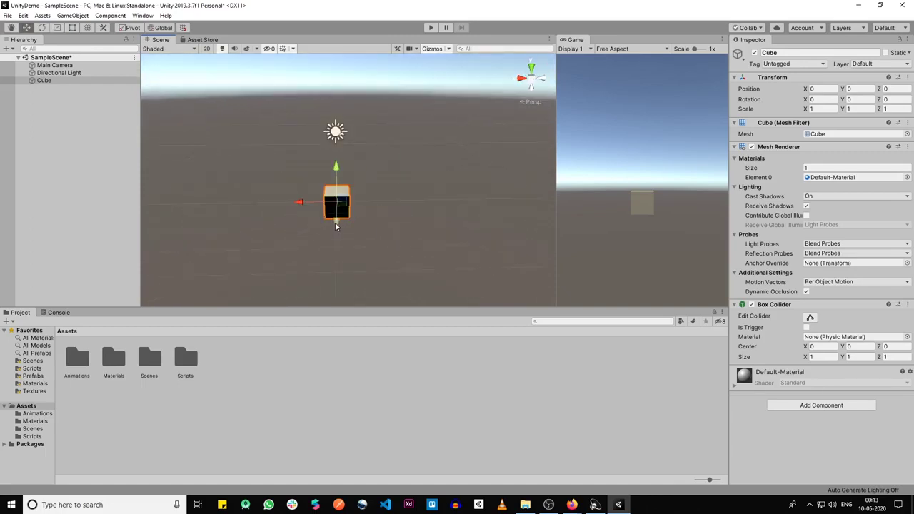
drag(336, 225, 357, 100)
alt+drag(306, 168, 380, 220)
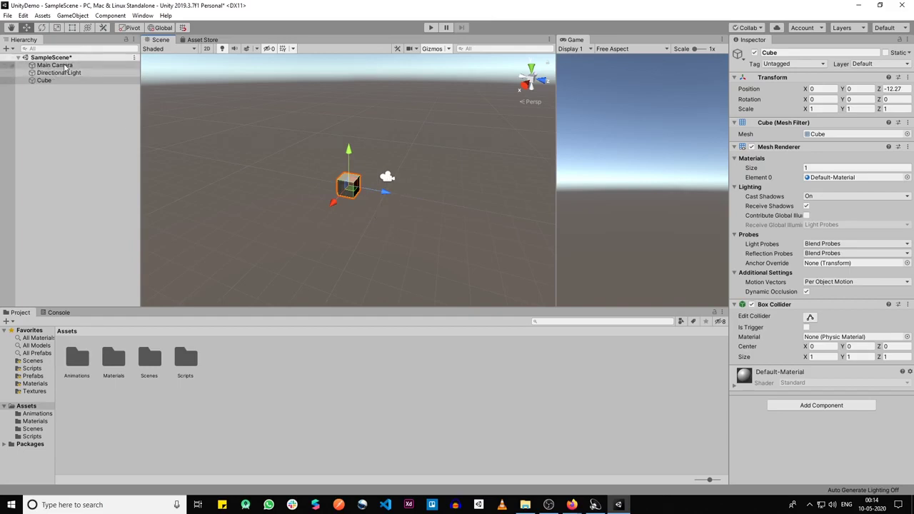
Step: Align the Main Camera to the zoomed-in Scene view so the Game view frames the cube closely
click(65, 67)
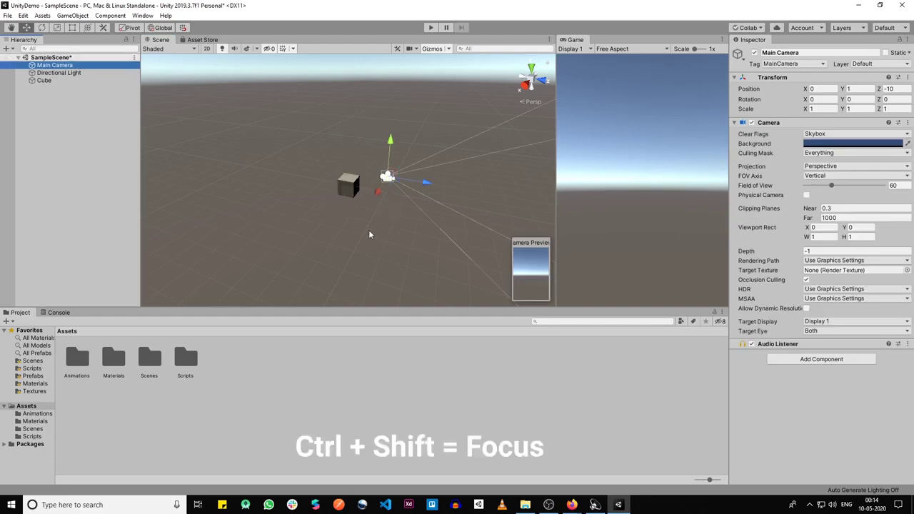
key(ctrl+shift+f)
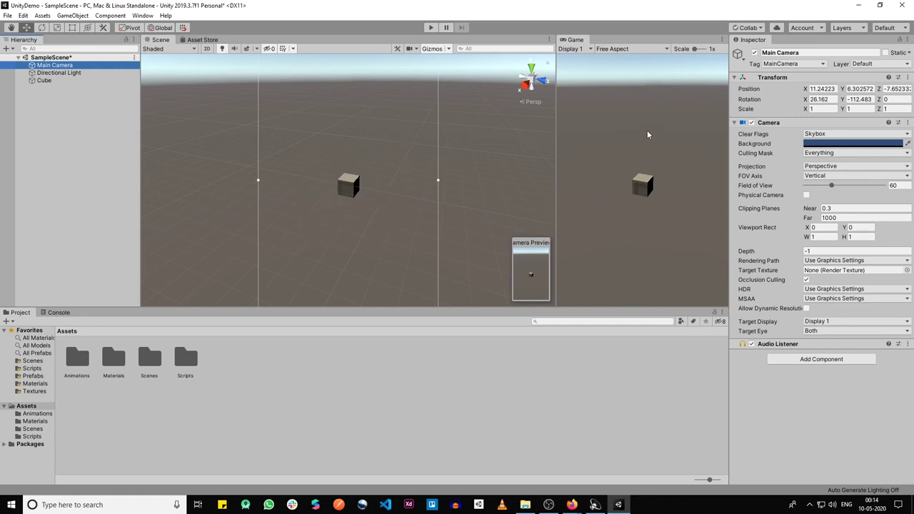
scroll(389, 217, up, 4)
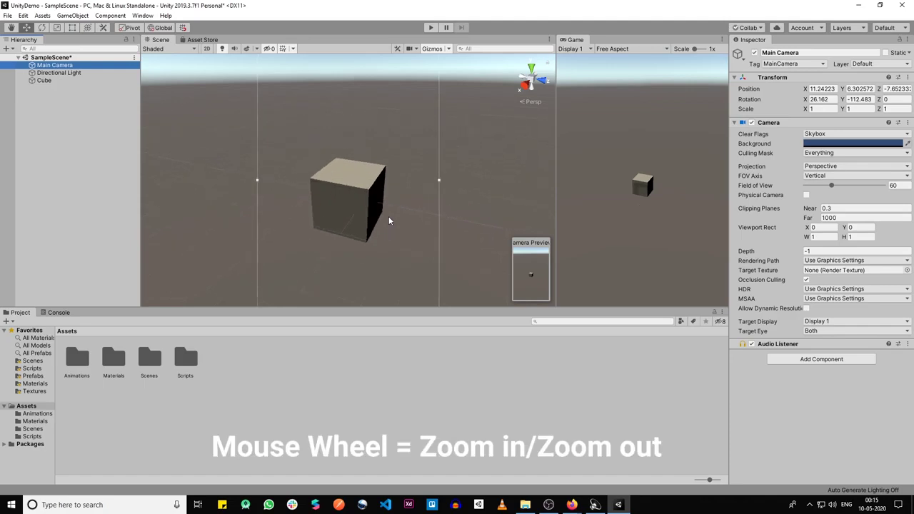
scroll(388, 216, up, 2)
scroll(388, 212, down, 4)
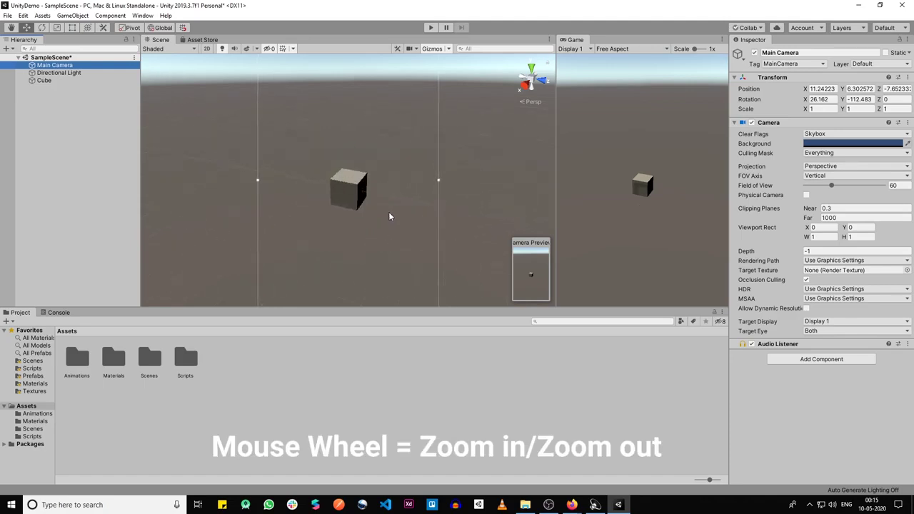
scroll(389, 216, up, 1)
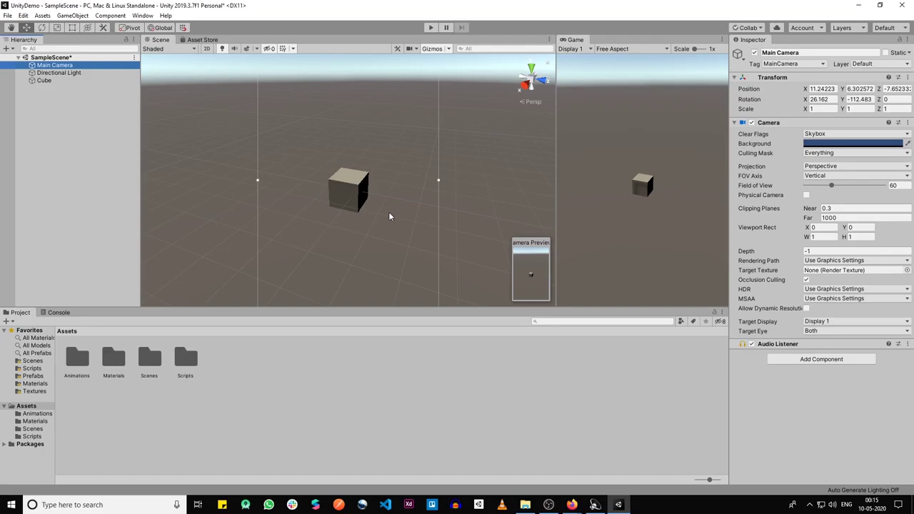
key(ctrl+shift+f)
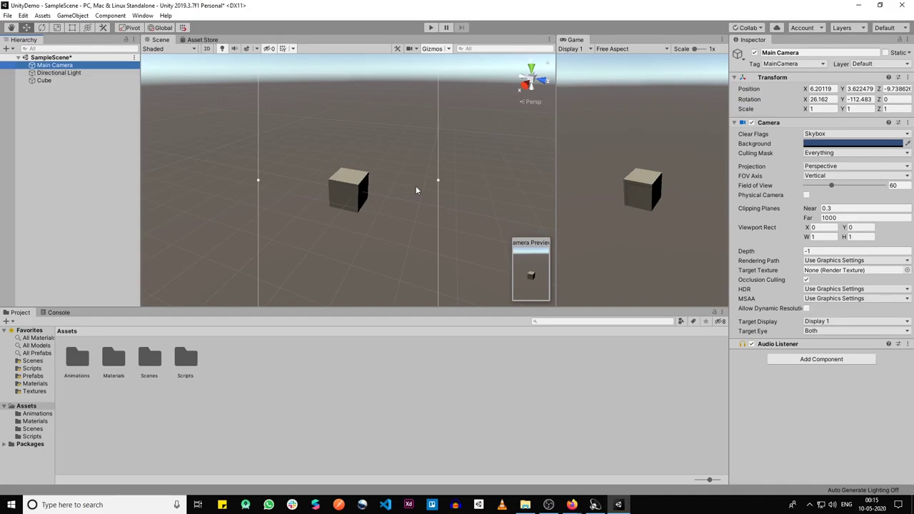
Step: Select the Directional Light and rotate it, undoing an accidental full transform reset
double_click(82, 72)
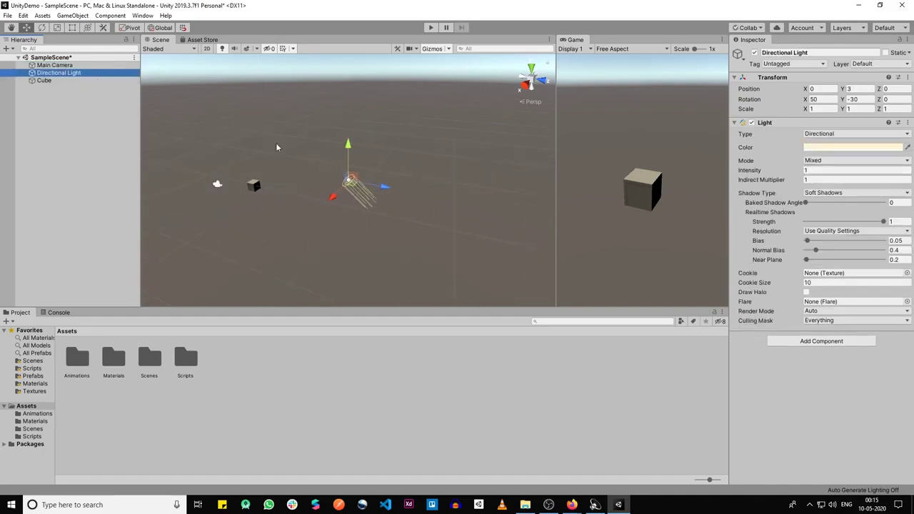
key(e)
drag(382, 183, 353, 187)
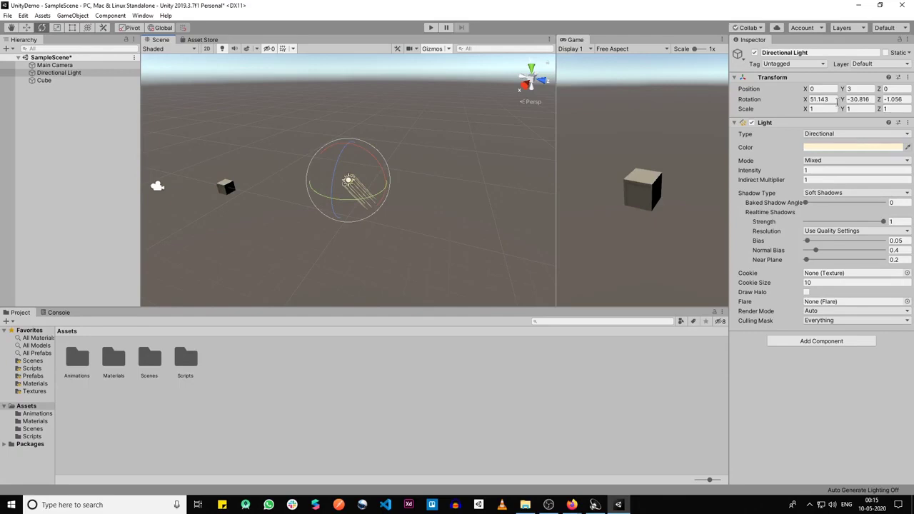
right_click(777, 77)
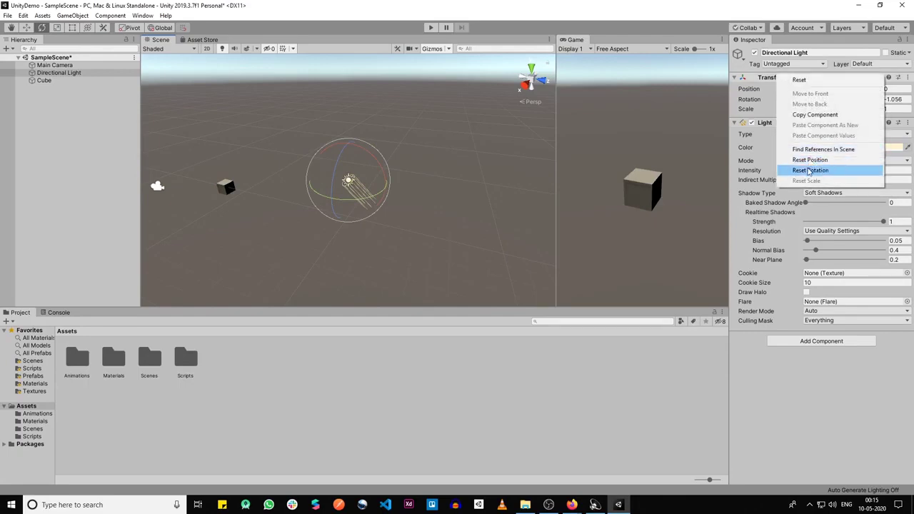
click(798, 79)
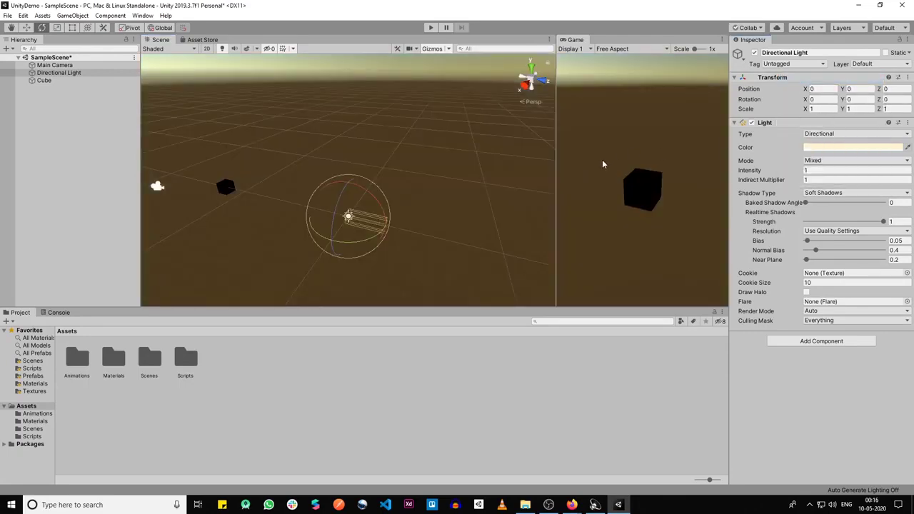
key(ctrl+z)
Step: Reset only the light's rotation, then tilt it down to X 45.626 to relight the cube
right_click(777, 78)
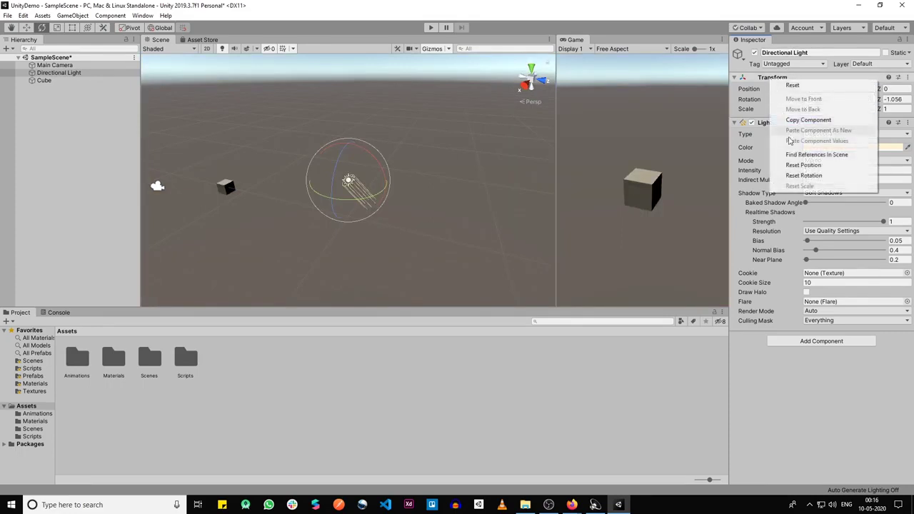
click(801, 175)
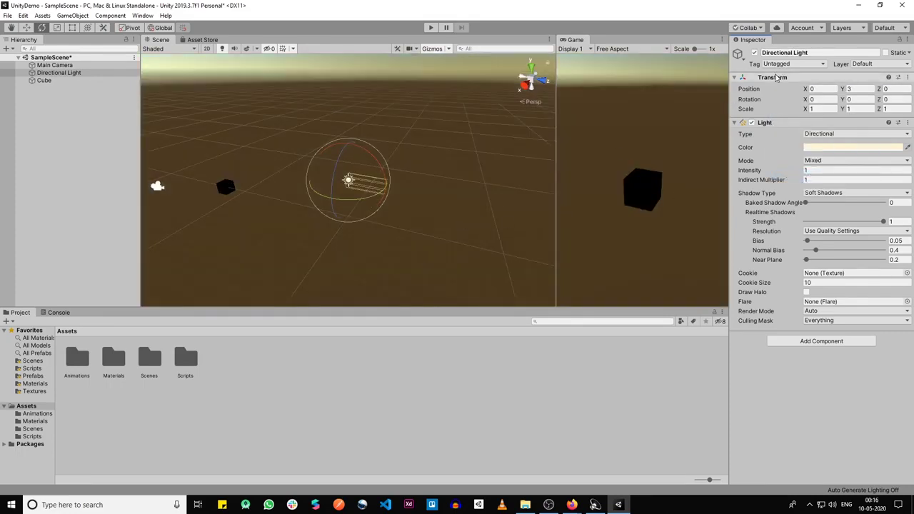
drag(377, 170, 386, 243)
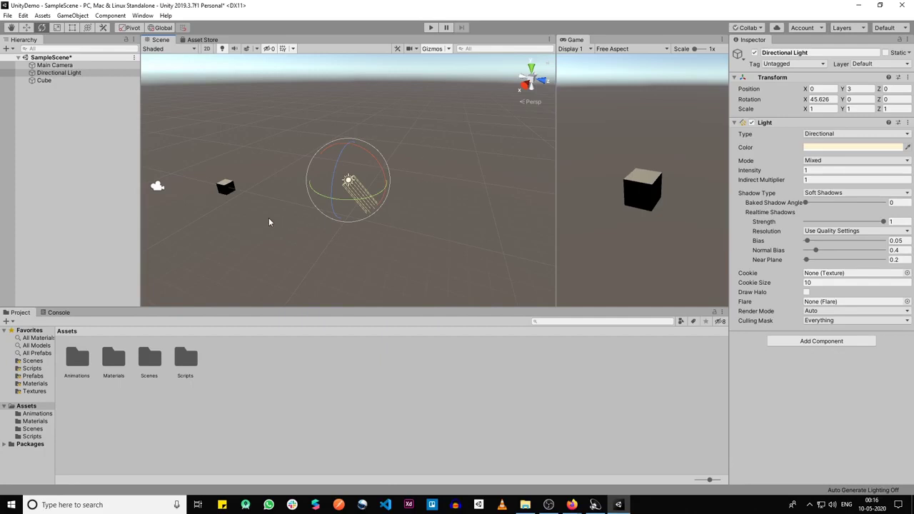
key(w)
middle_drag(257, 228, 349, 186)
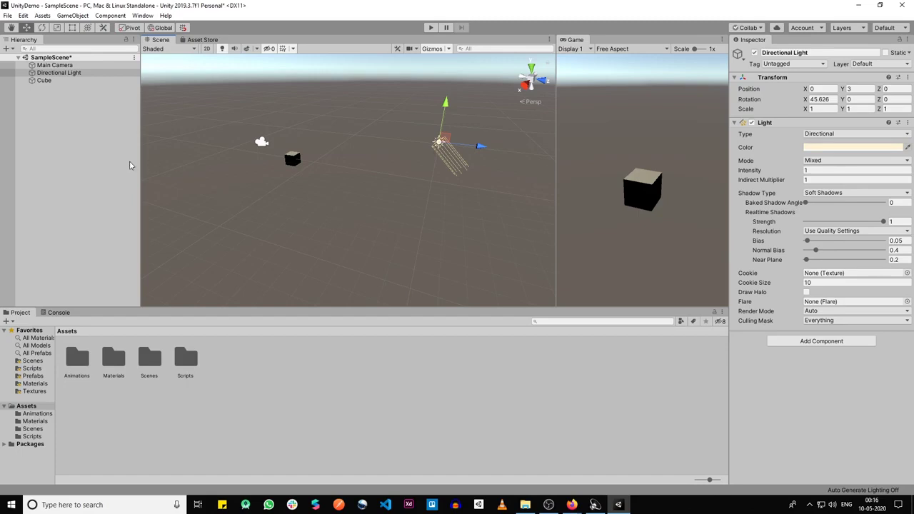
Step: Create a 3D Sphere and drag it above the cube to position -0.05, 1.44, -12.09
right_click(105, 142)
mouse_move(183, 243)
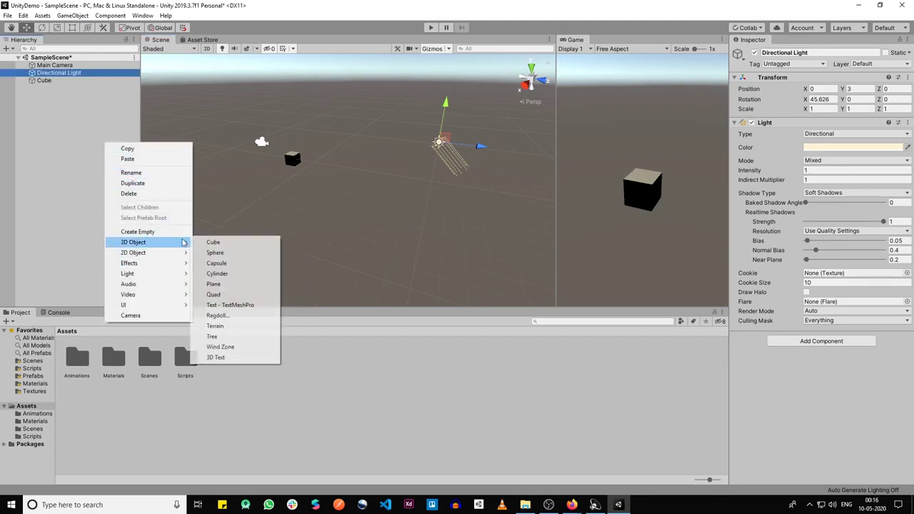
click(215, 253)
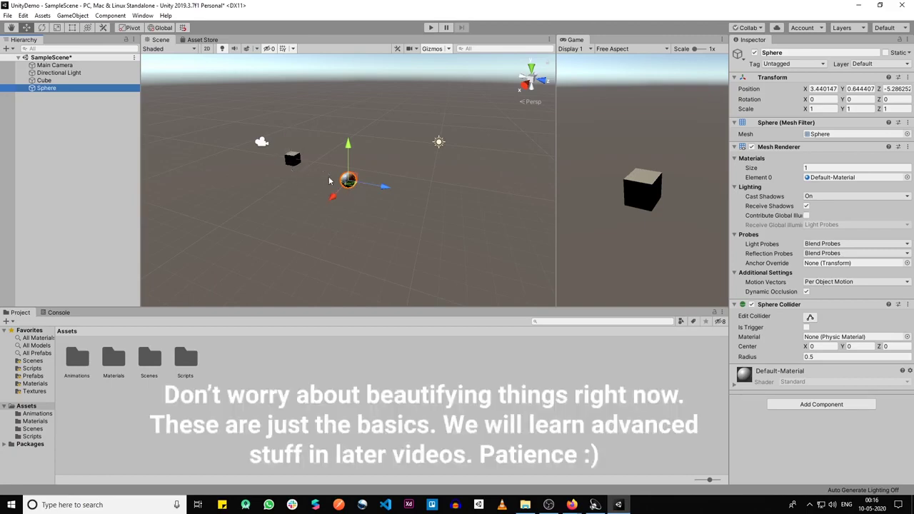
drag(329, 180, 267, 165)
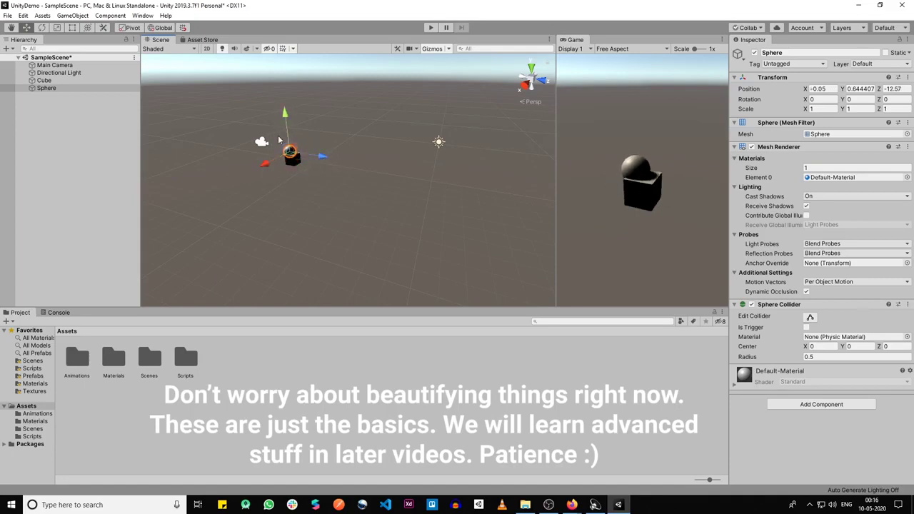
drag(286, 113, 288, 105)
drag(319, 148, 325, 148)
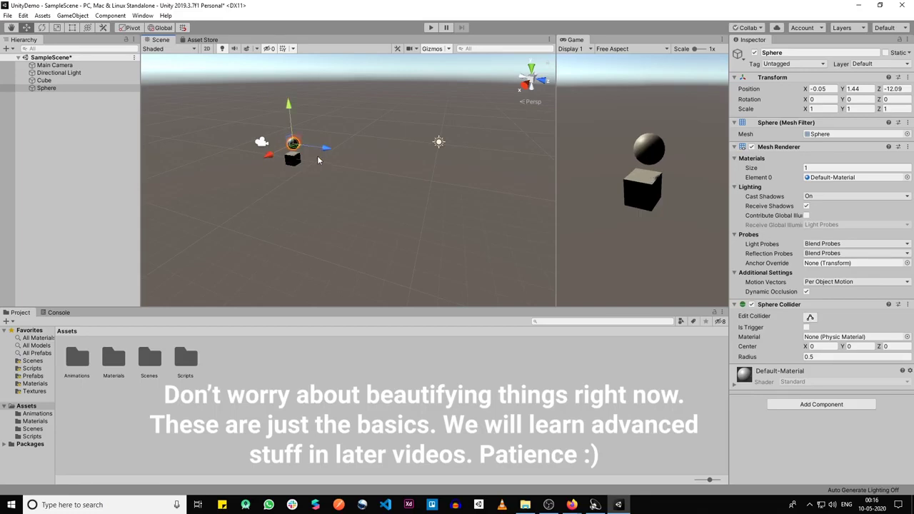